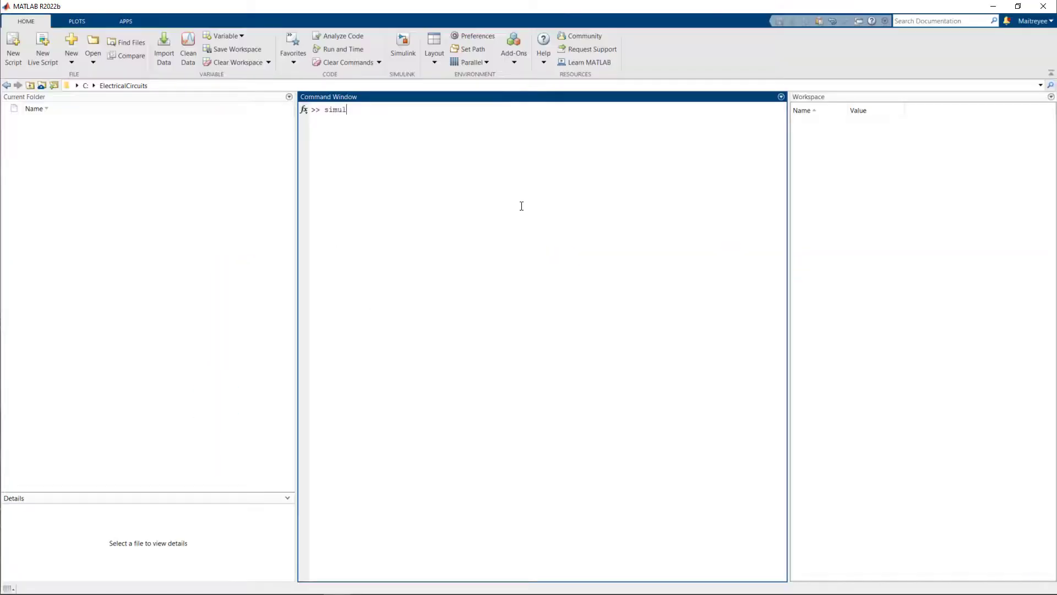
Step: Launch Simulink from MATLAB and open a blank model maximized to fill the screen
type("k")
key("Return")
left_click(365, 253)
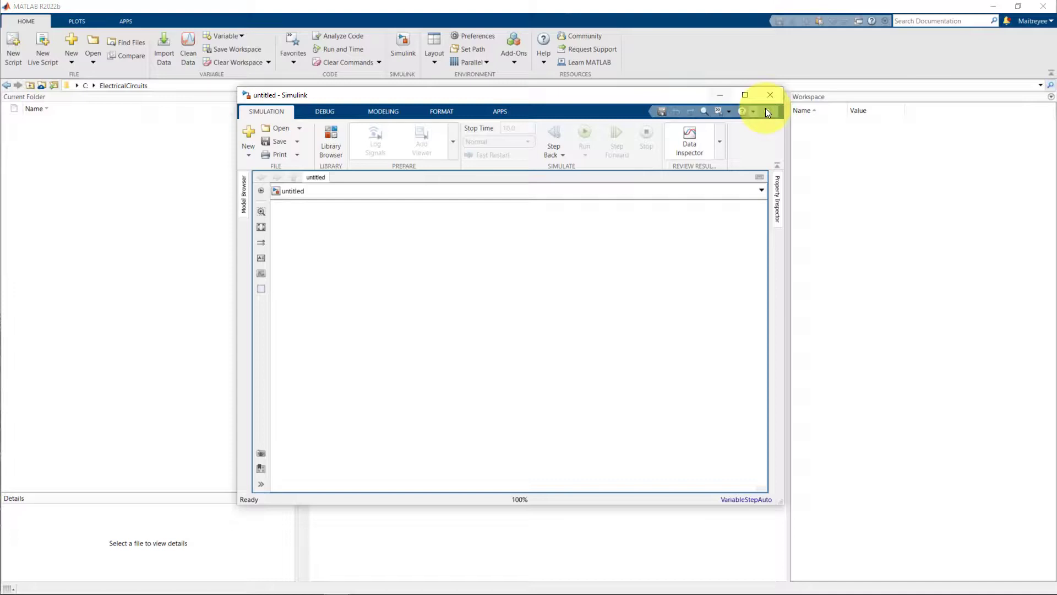
left_click(748, 98)
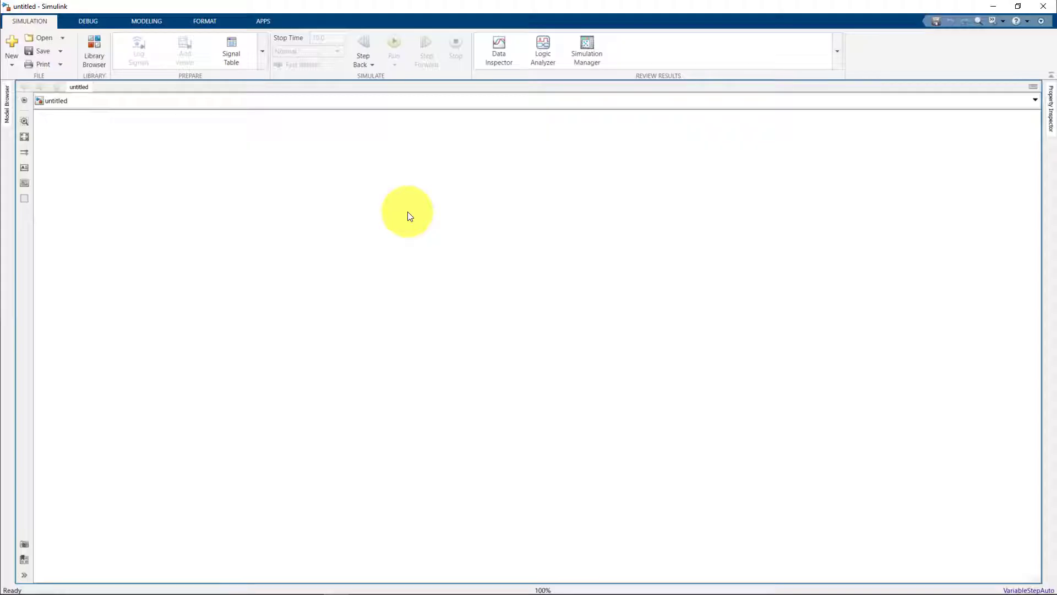
Step: Browse the Library Browser to Simscape > Foundation Library > Electrical > Electrical Elements
left_click(98, 52)
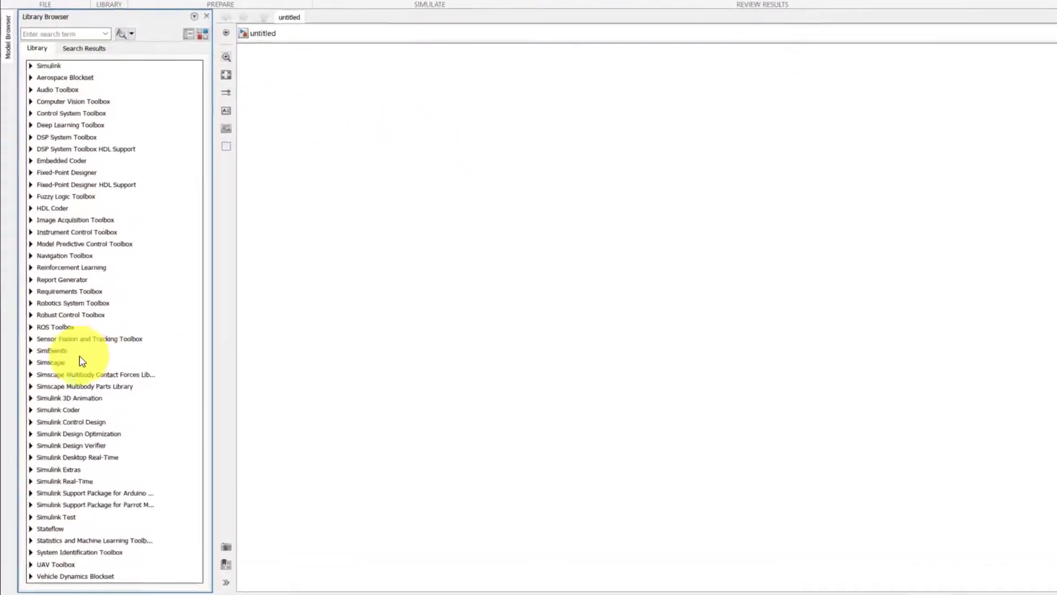
left_click(44, 290)
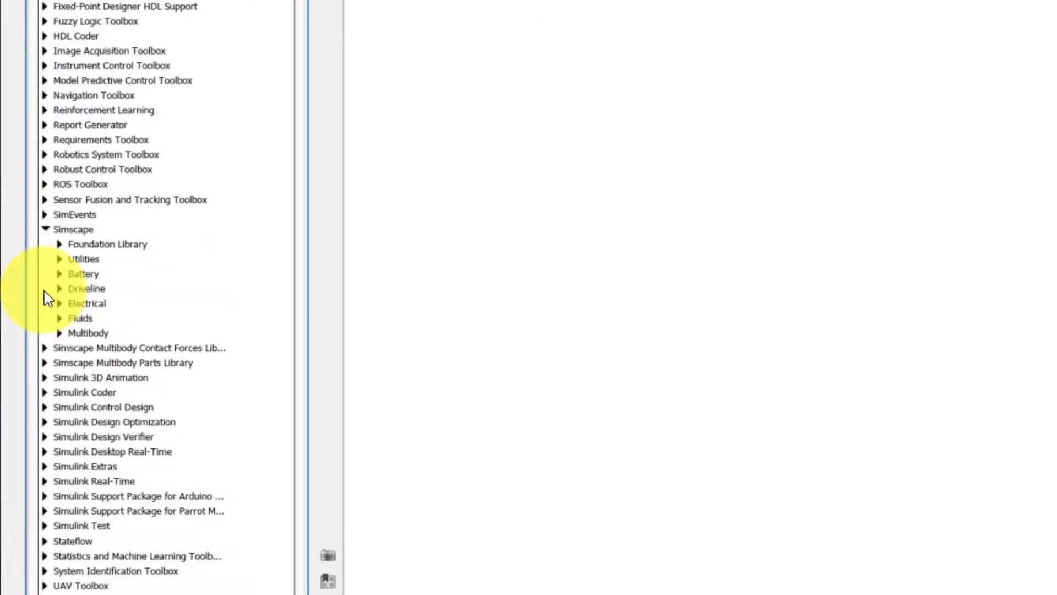
left_click(60, 245)
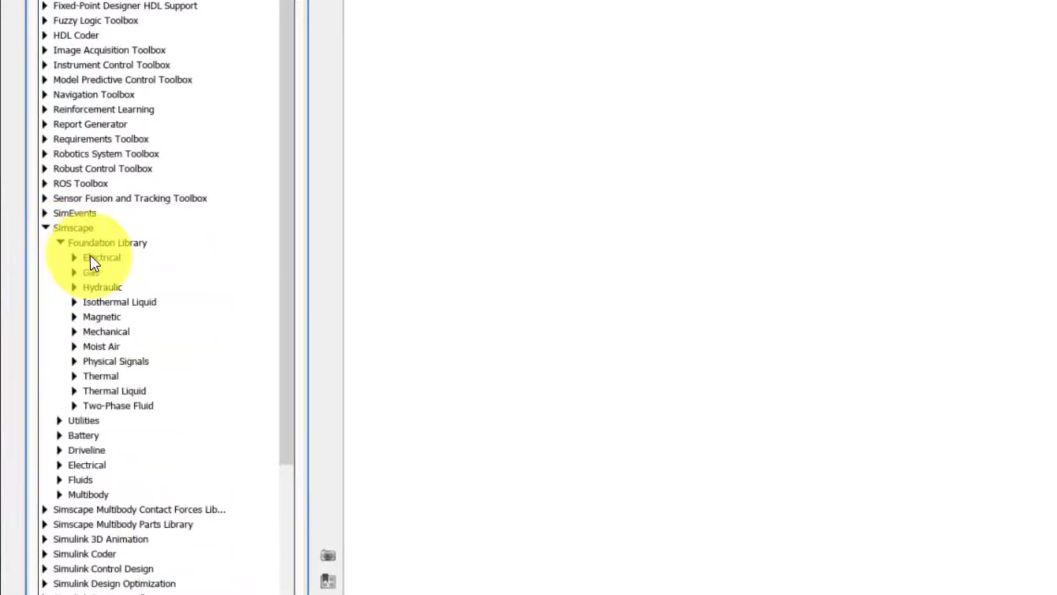
left_click(76, 258)
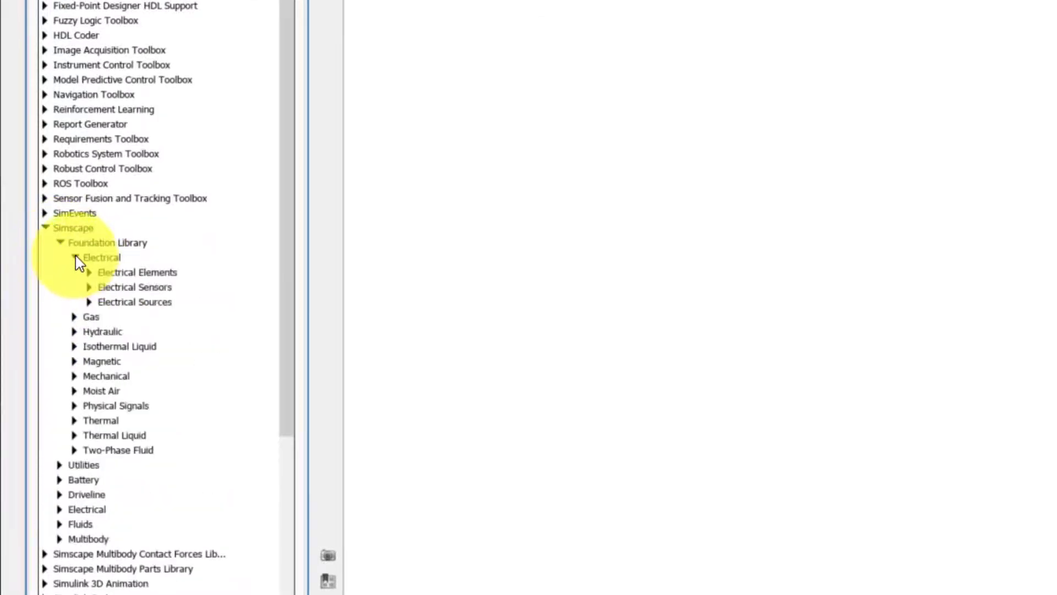
left_click(101, 271)
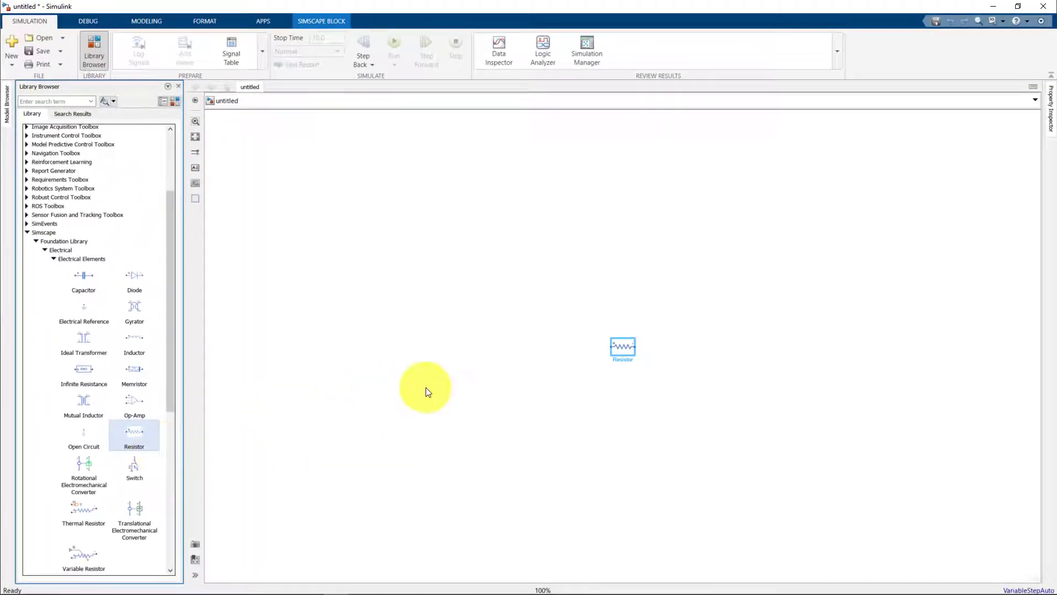
Step: Add Capacitor and Inductor blocks and line them up in a row with the Resistor
right_click(84, 278)
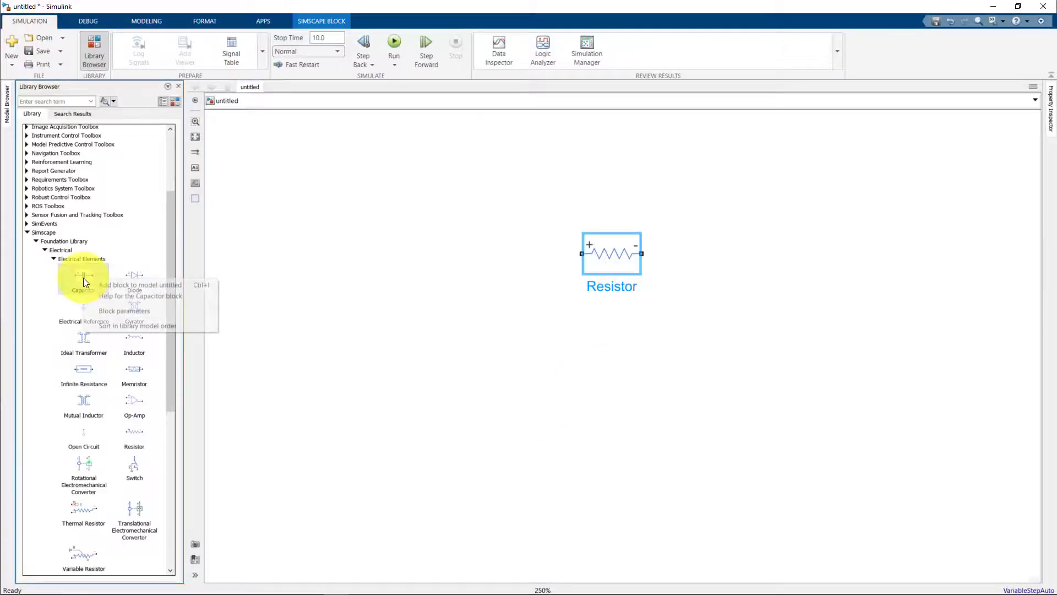
left_click(112, 284)
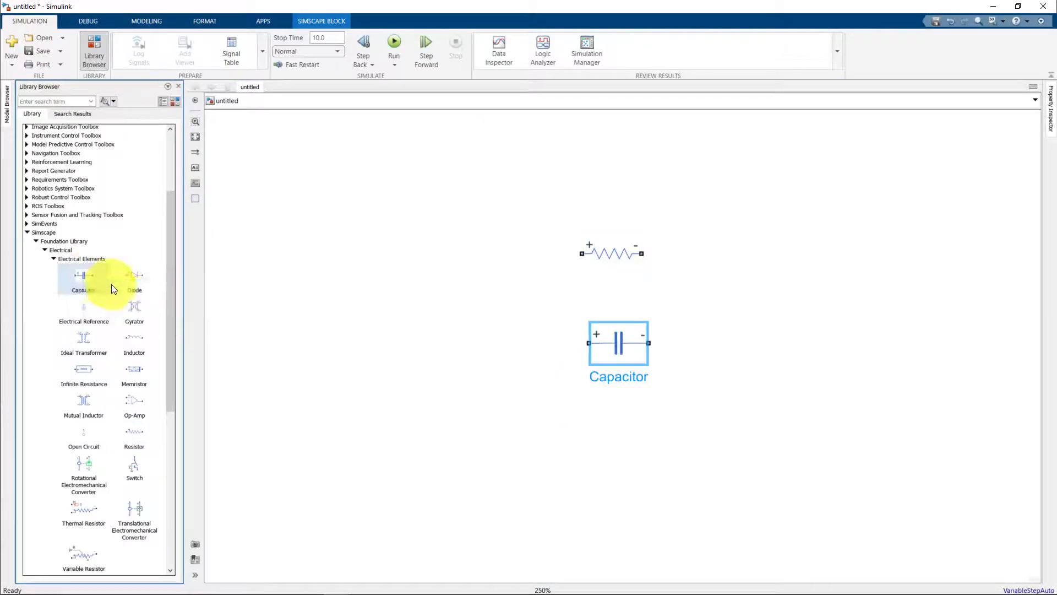
right_click(128, 336)
left_click(171, 351)
left_click_drag(610, 345, 933, 253)
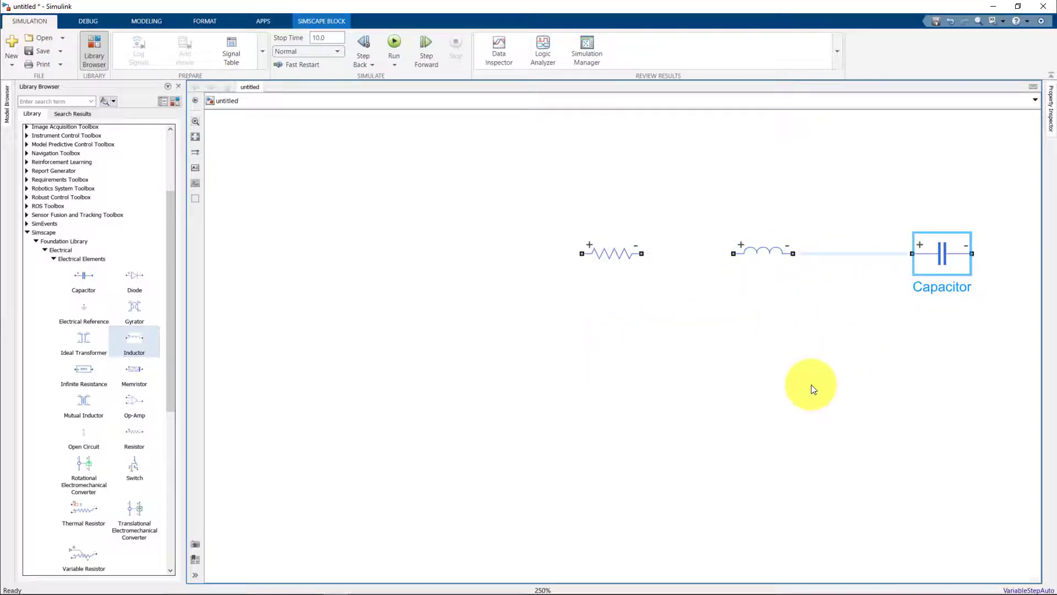
left_click(811, 385)
key("space")
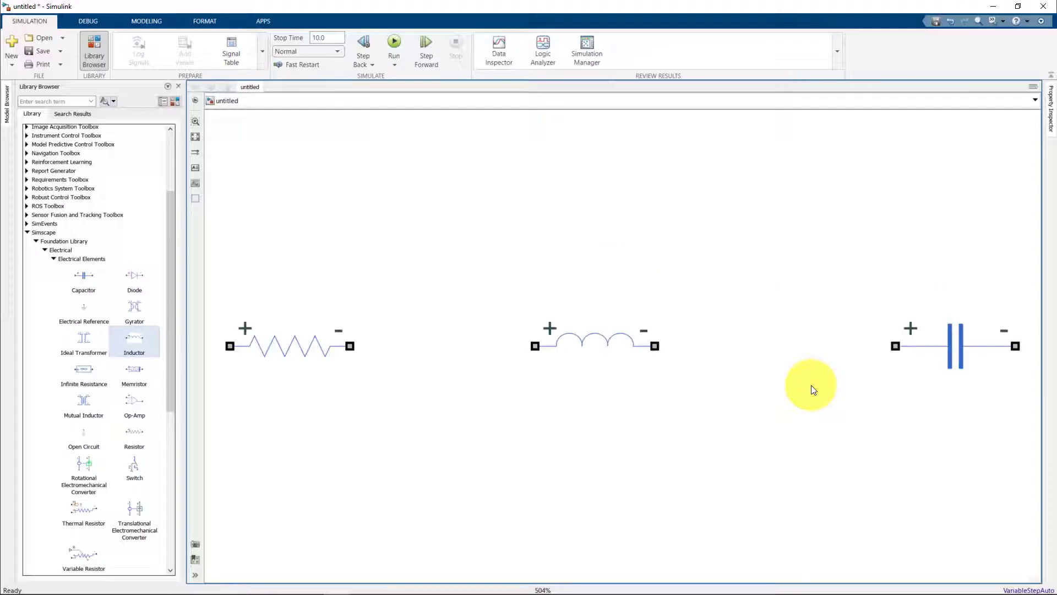
scroll(811, 384, "down", 3)
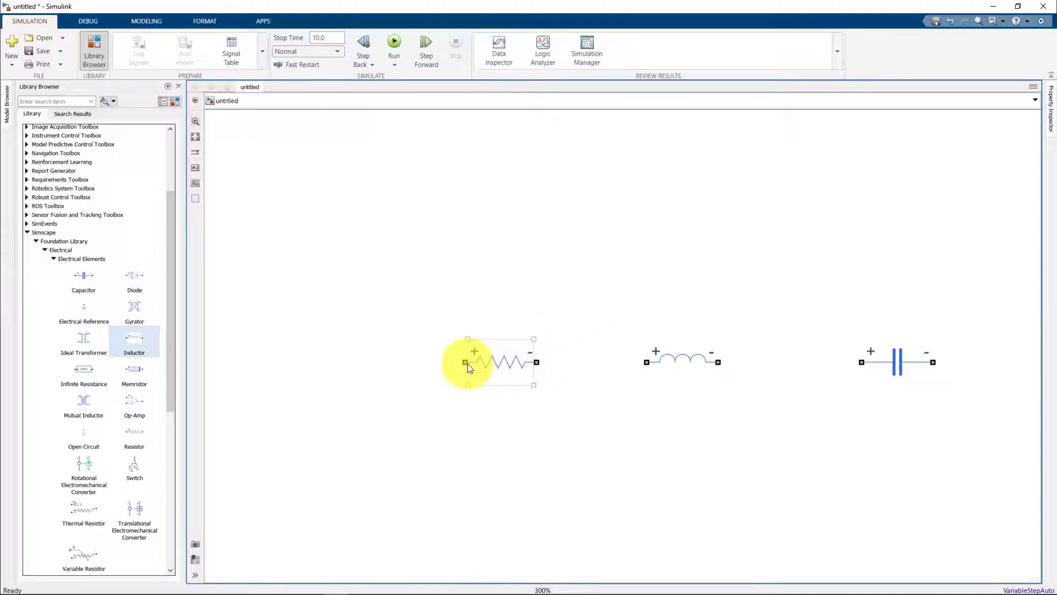
Step: Set the Resistor's resistance to 10 Ohm and the Inductor's inductance to 1 H
double_click(514, 366)
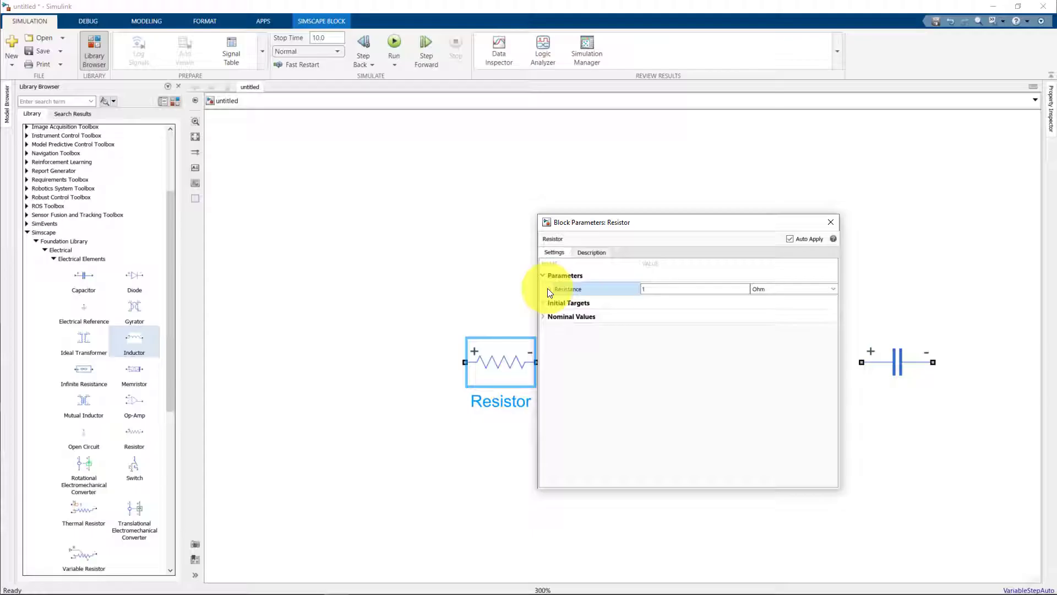
left_click(549, 290)
left_click(550, 289)
left_click(673, 292)
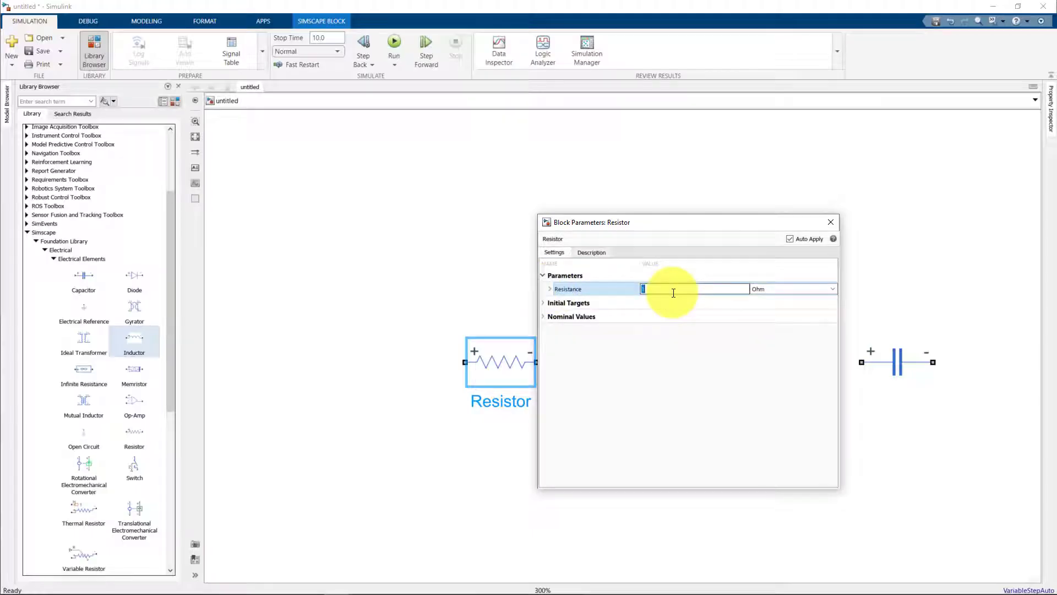
type("10")
left_click(831, 223)
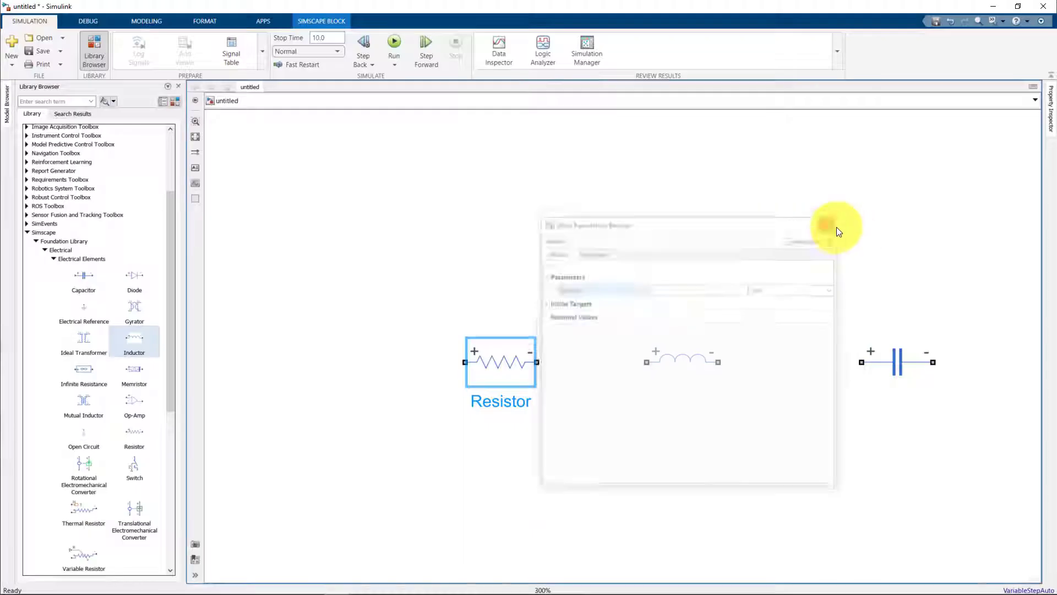
double_click(687, 368)
left_click(864, 270)
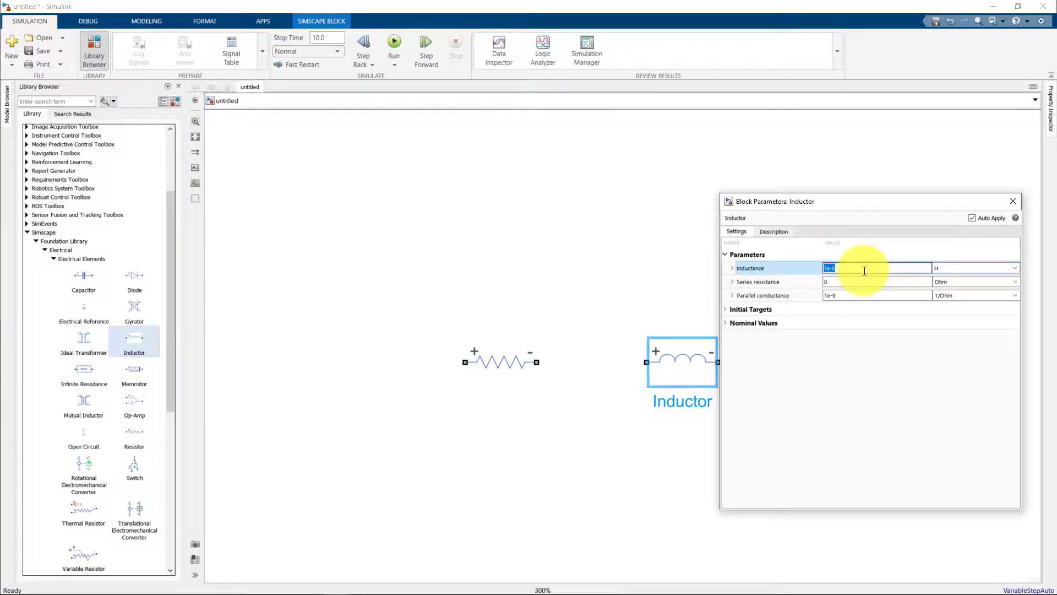
type("1")
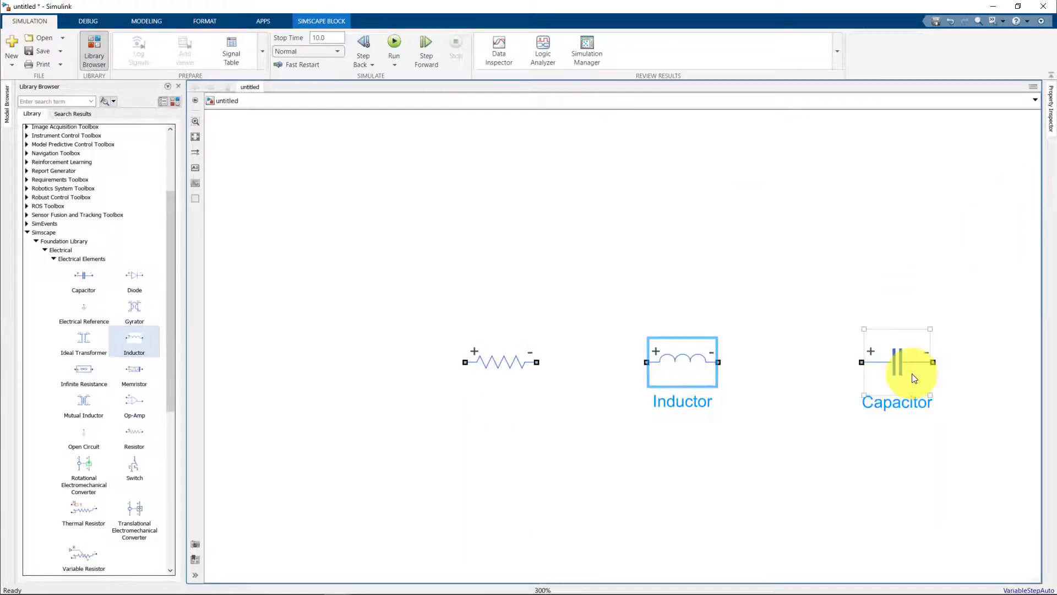
Step: Set the Capacitor to 0.1 F, check its initial targets, and list the Electrical Sources blocks
double_click(912, 374)
left_click(716, 269)
type("0.1")
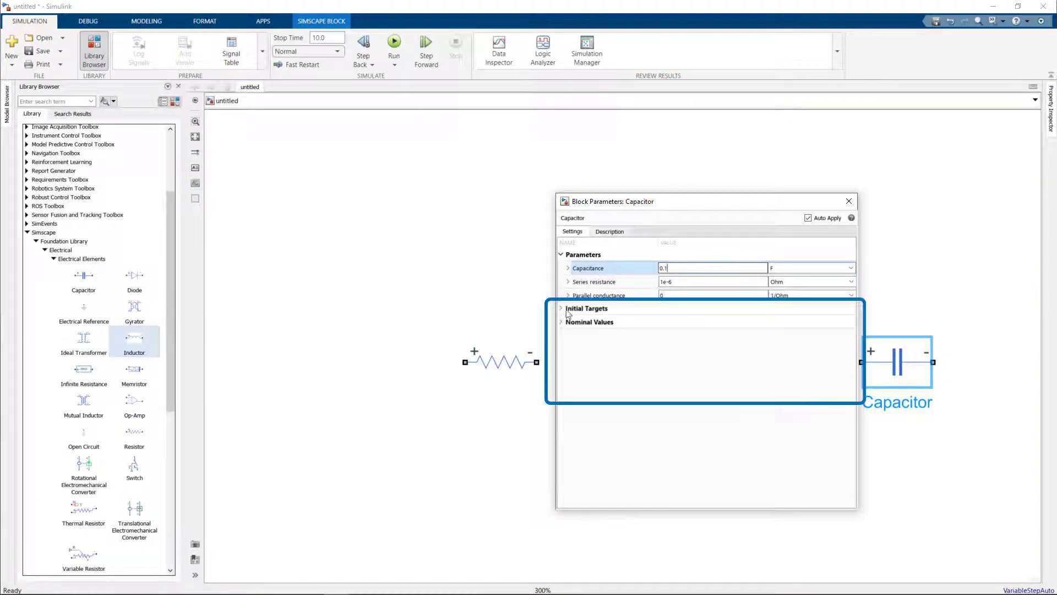
left_click(561, 311)
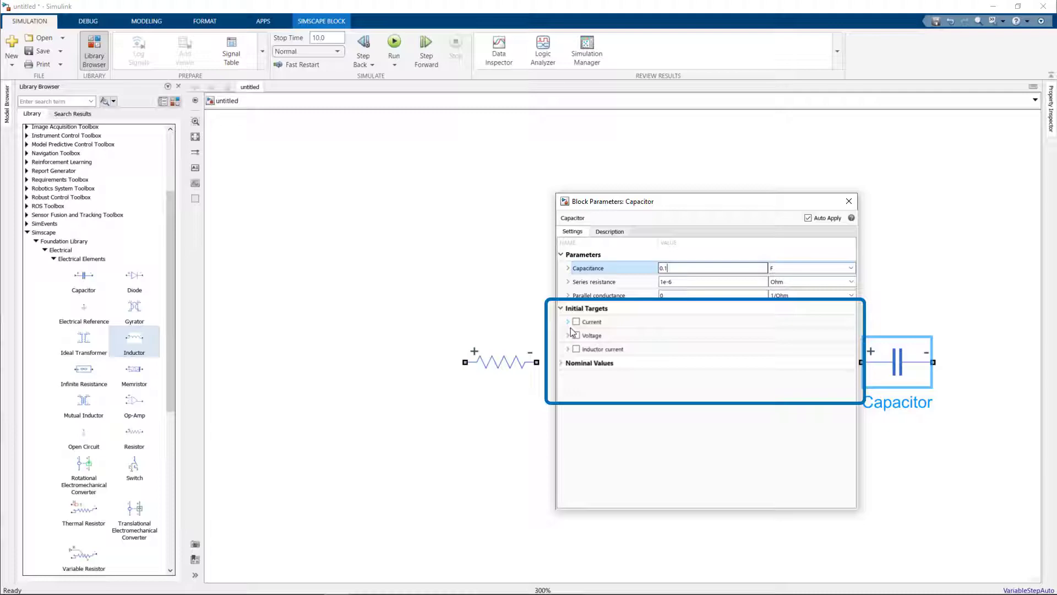
left_click(568, 323)
left_click(568, 322)
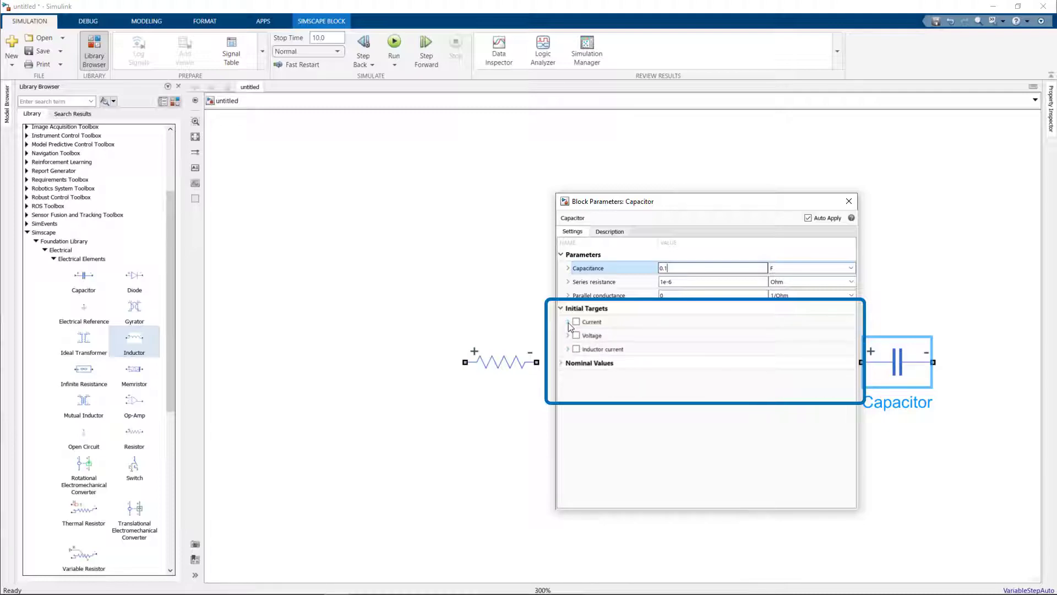
left_click(568, 336)
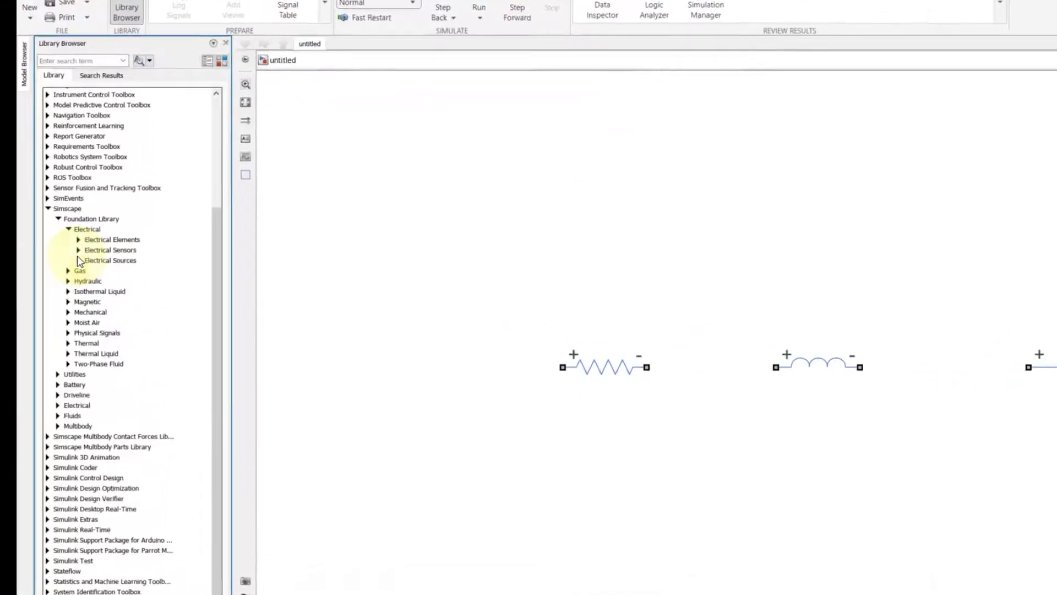
left_click(77, 257)
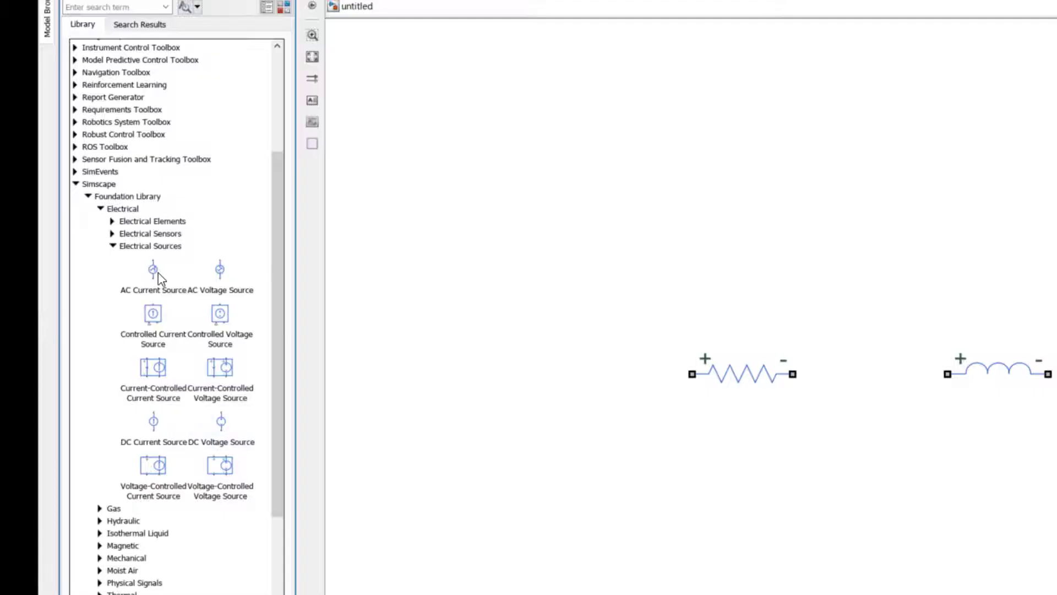
Step: Add a DC Voltage Source and place it below the resistor
left_click(223, 293)
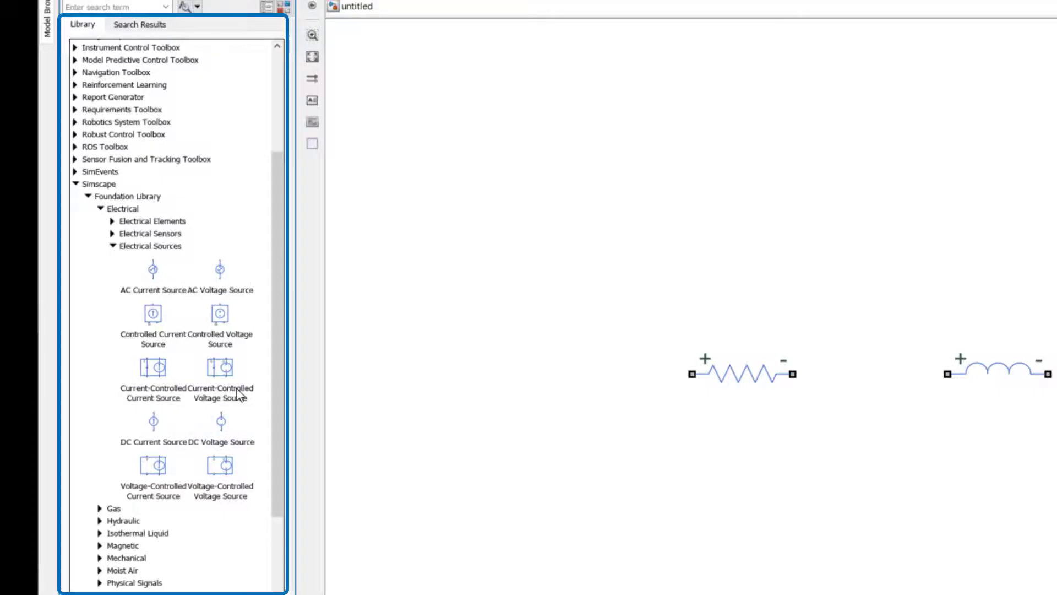
right_click(221, 438)
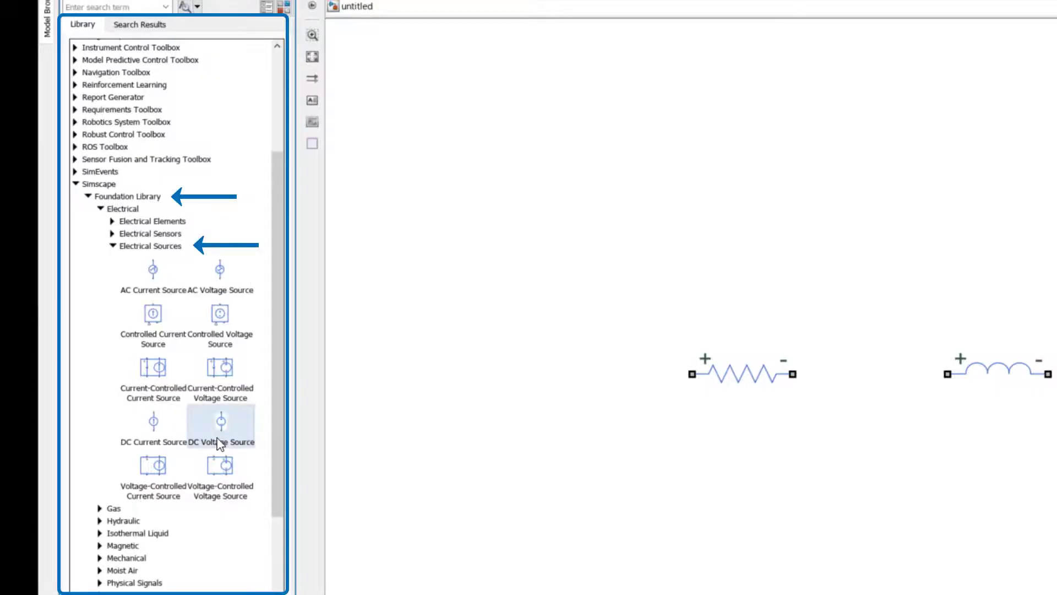
left_click(271, 449)
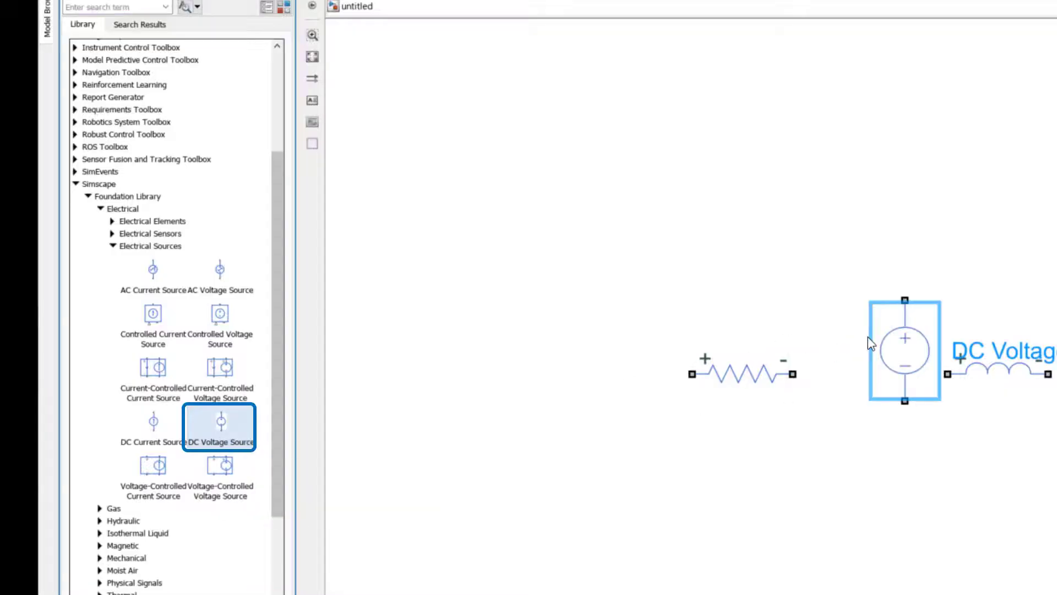
left_click_drag(904, 354, 591, 534)
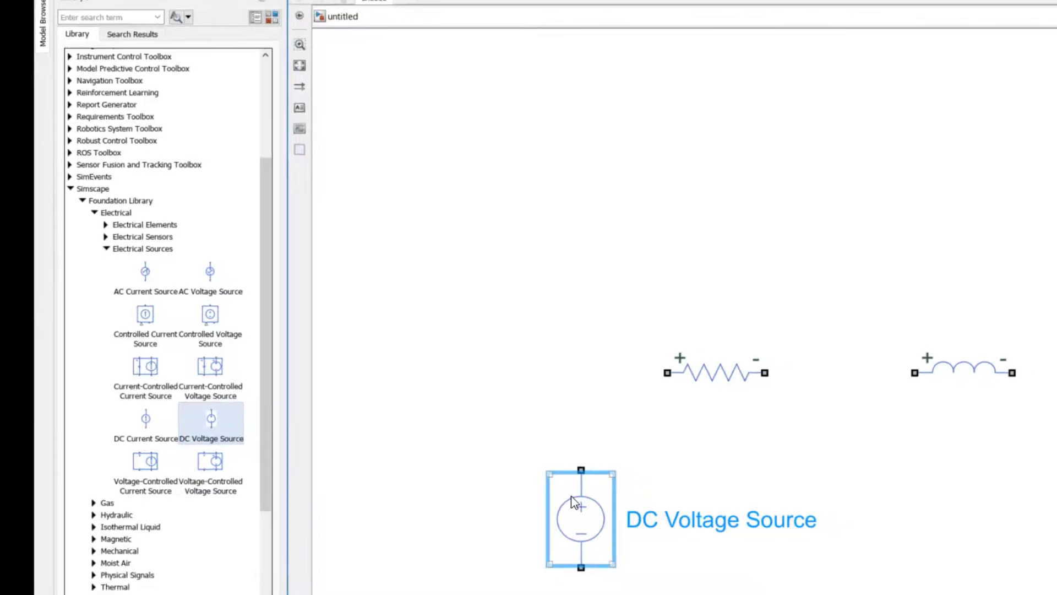
Step: Wire source, resistor, inductor and capacitor into one closed series loop
left_click_drag(603, 473, 692, 374)
left_click_drag(793, 374, 845, 374)
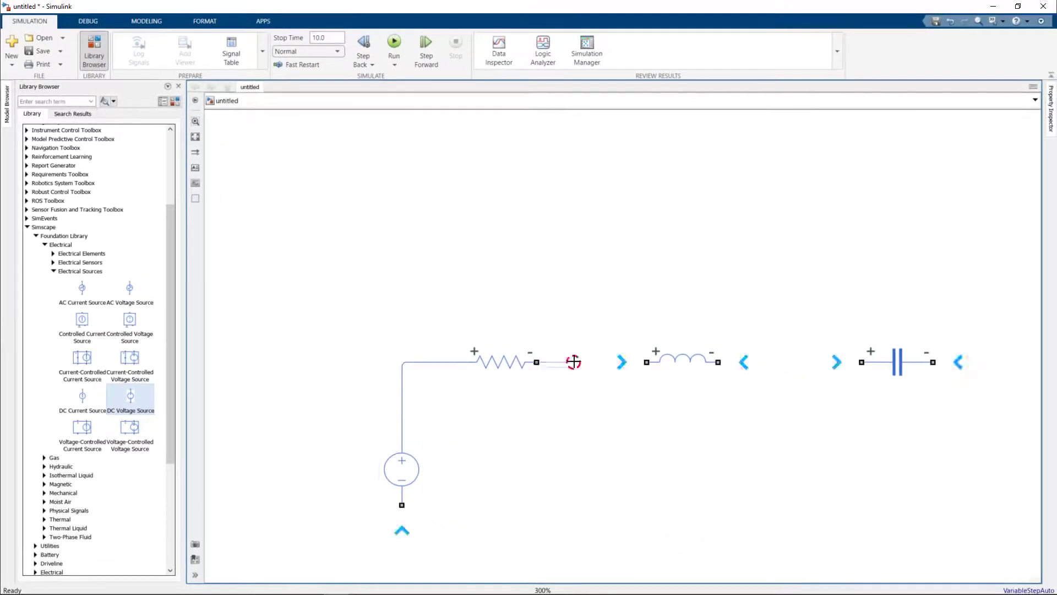
left_click_drag(573, 362, 647, 362)
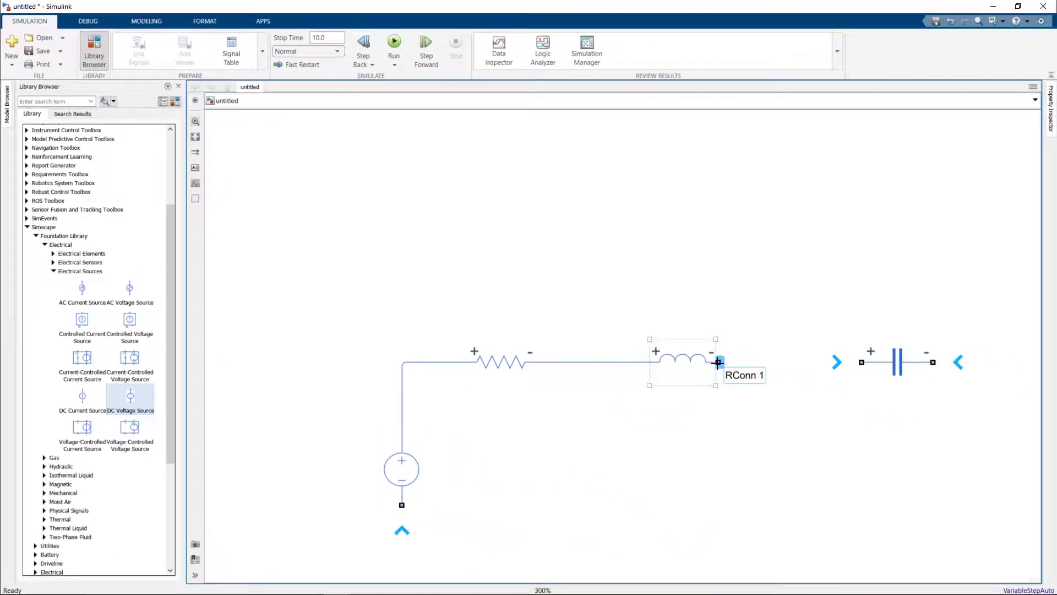
left_click_drag(718, 362, 861, 361)
left_click_drag(933, 362, 939, 395)
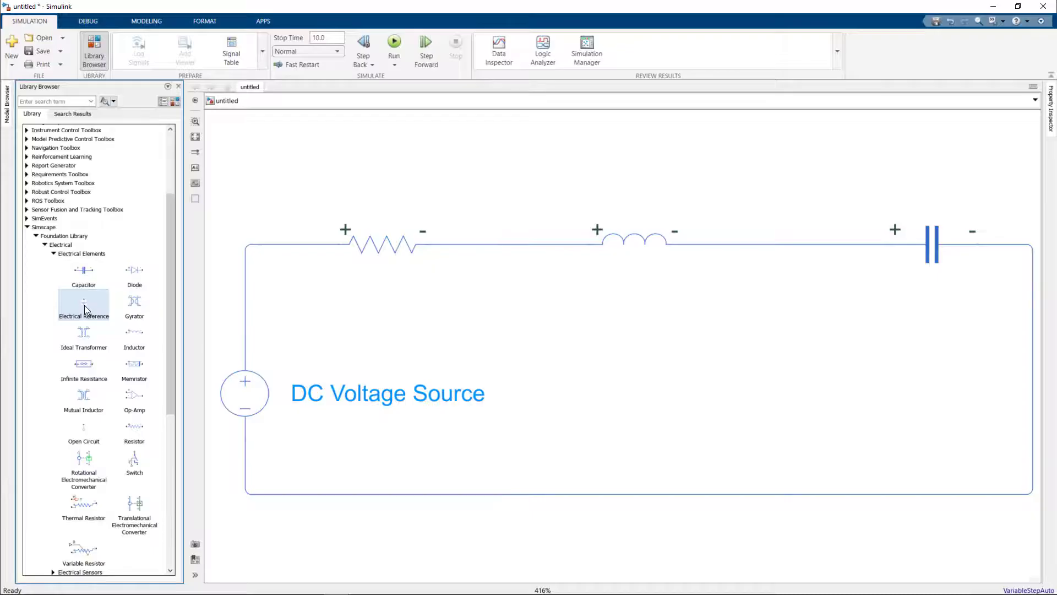
Step: Add an Electrical Reference ground and a Solver Configuration block, connecting both to the loop's bottom wire
right_click(84, 305)
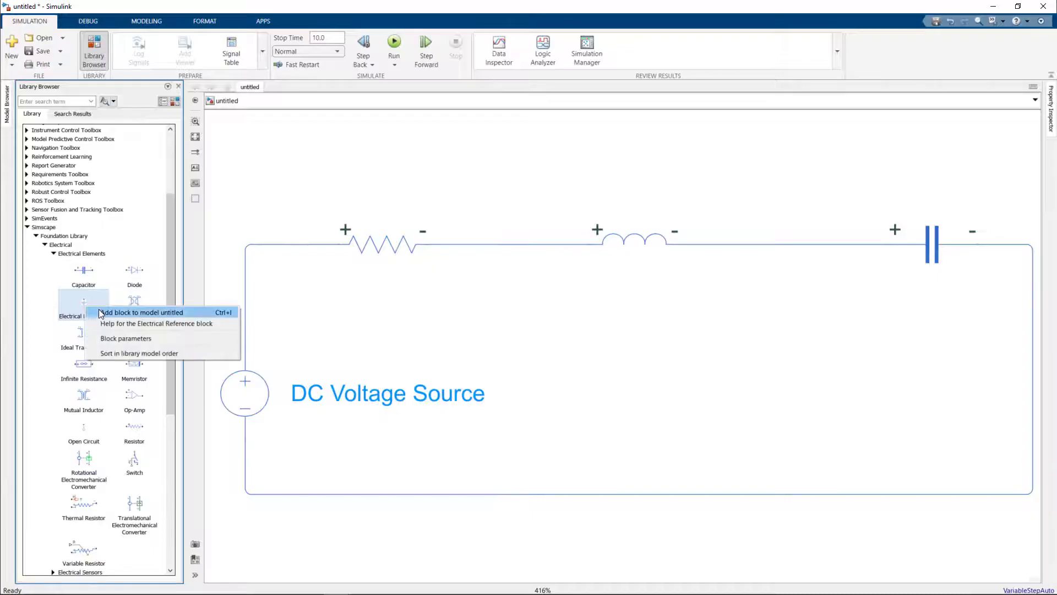
left_click(138, 311)
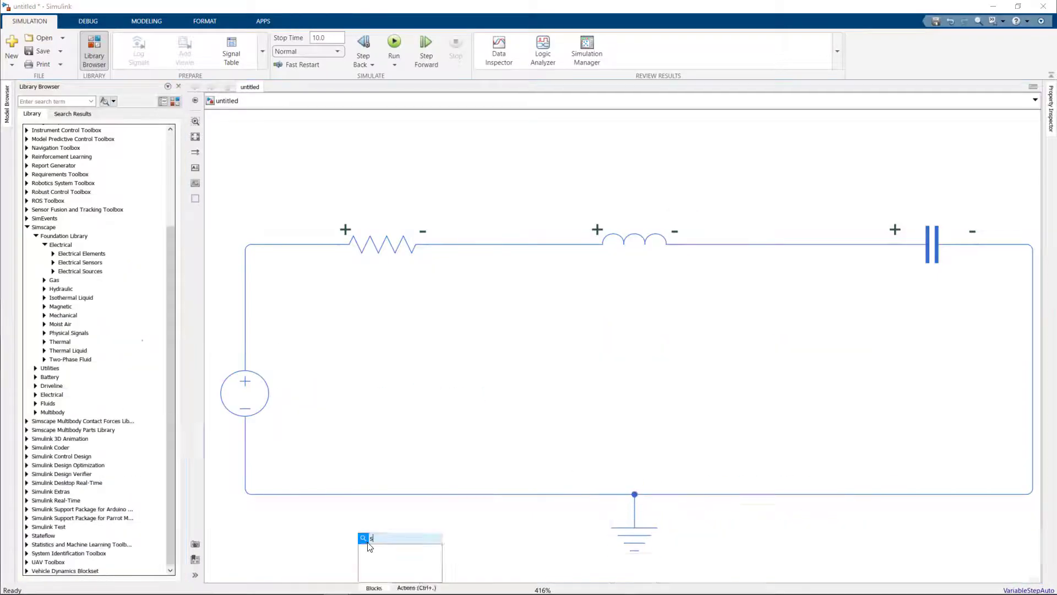
type("ol")
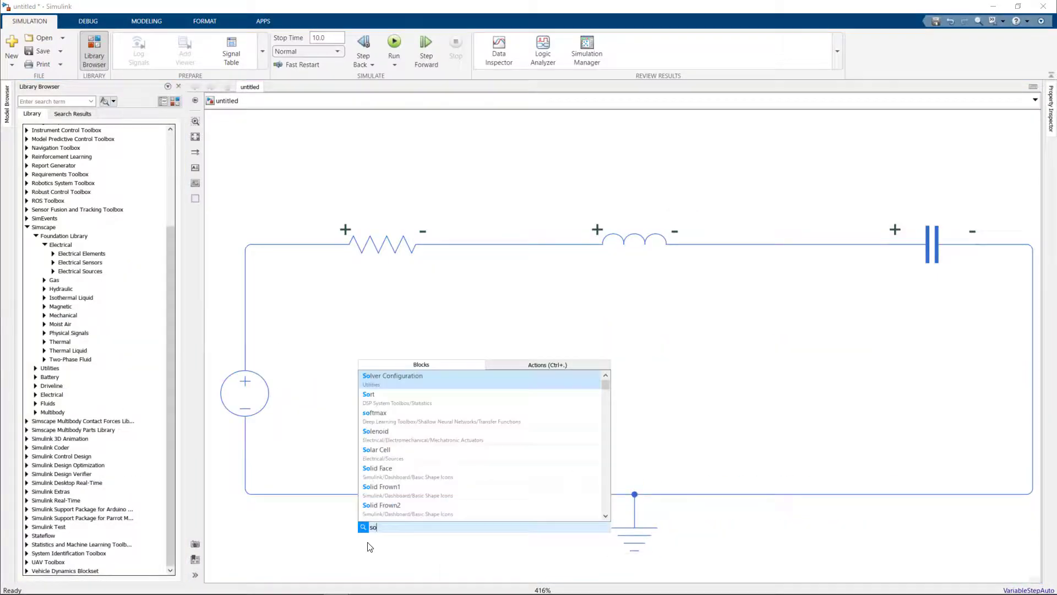
left_click(393, 379)
left_click_drag(370, 529, 227, 477)
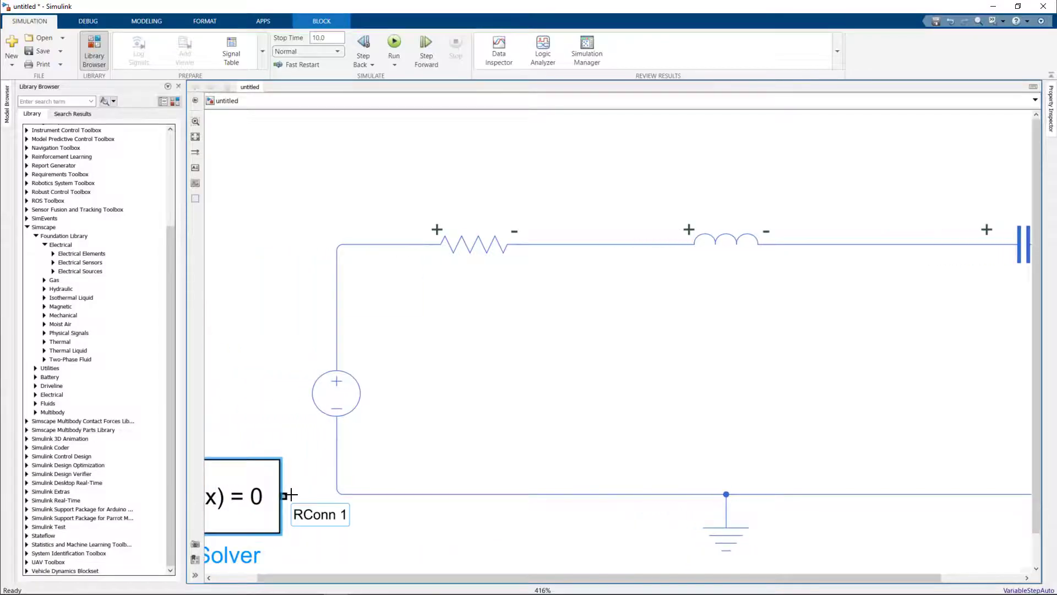
left_click_drag(286, 496, 337, 484)
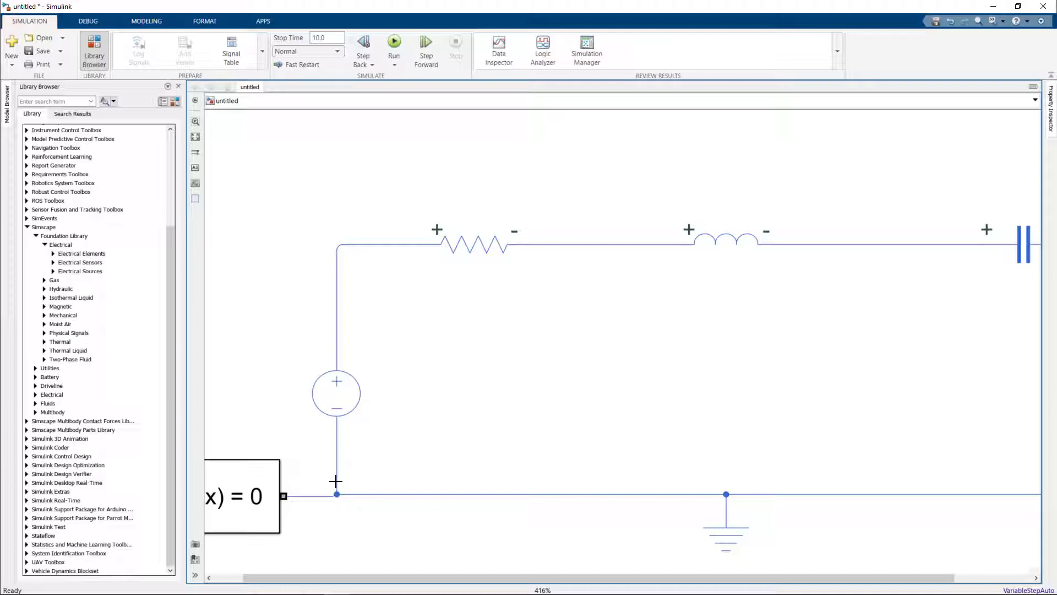
key("space")
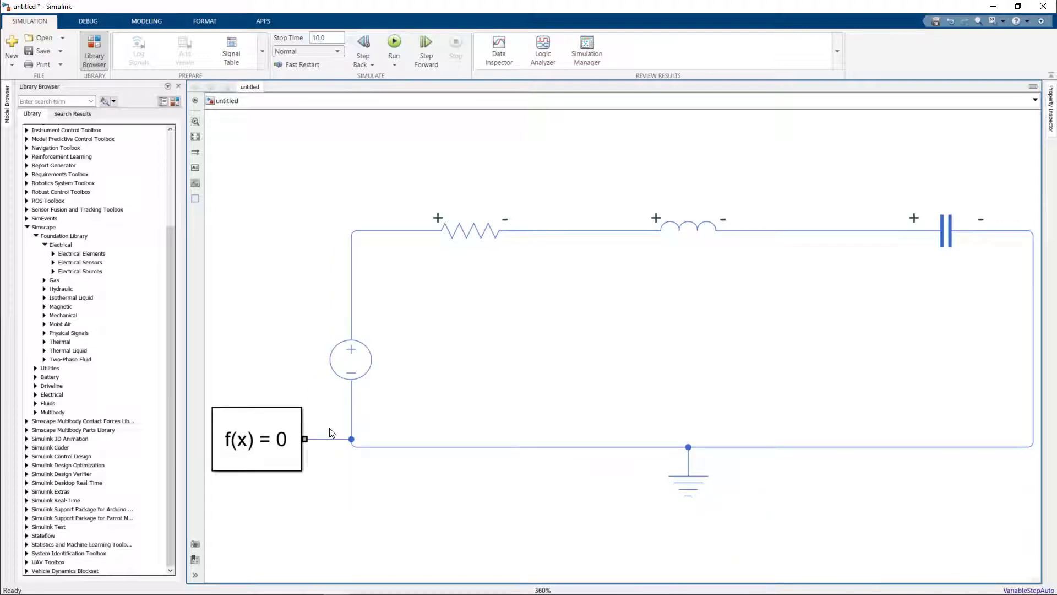
Step: Set the stop time to inf, run the RLC simulation, then stop it
left_click(337, 40)
left_click(396, 43)
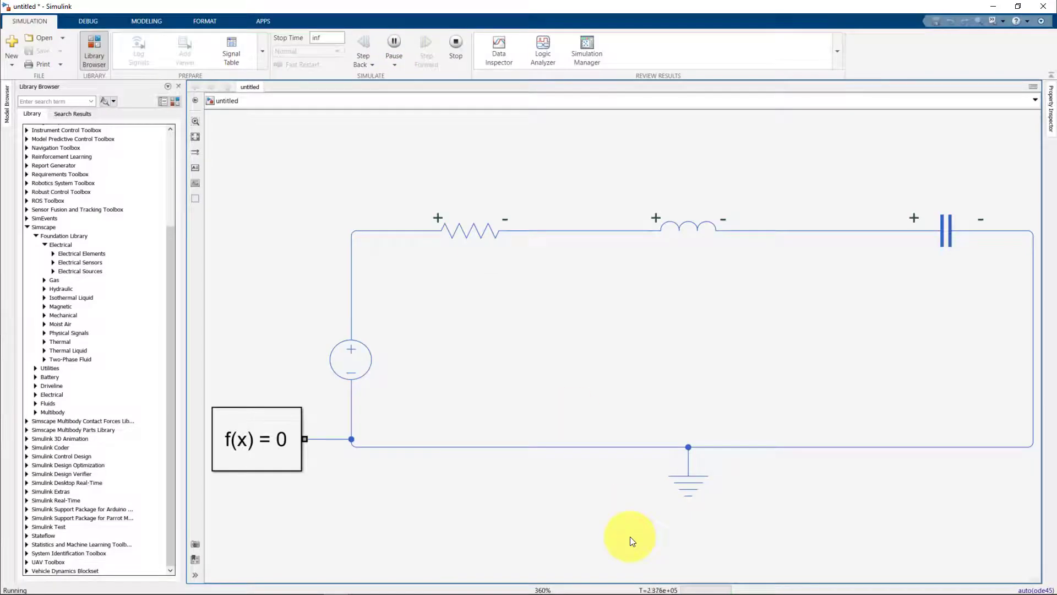
left_click(456, 43)
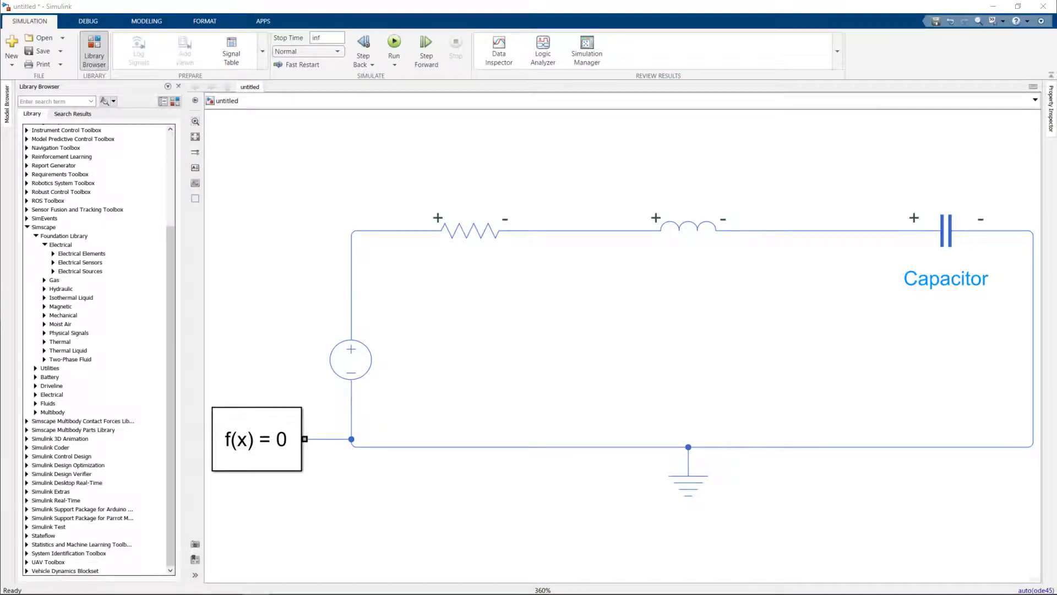
Step: Add rotated Voltage Sensors across the resistor, inductor and capacitor
left_click(54, 262)
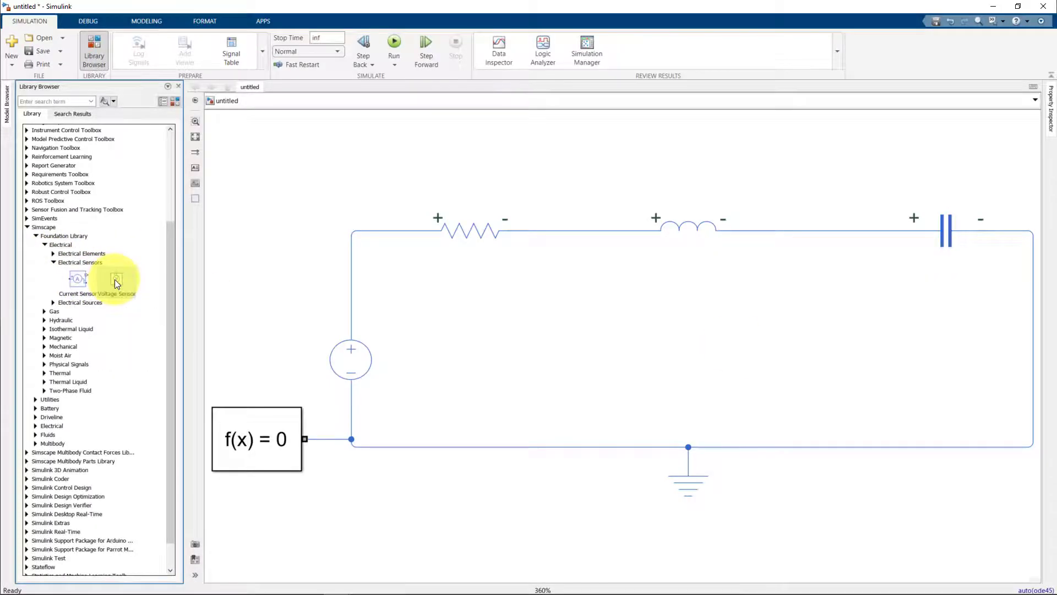
right_click(116, 279)
left_click(129, 287)
key("ctrl+r")
left_click_drag(459, 160, 831, 152)
left_click_drag(826, 217, 811, 138)
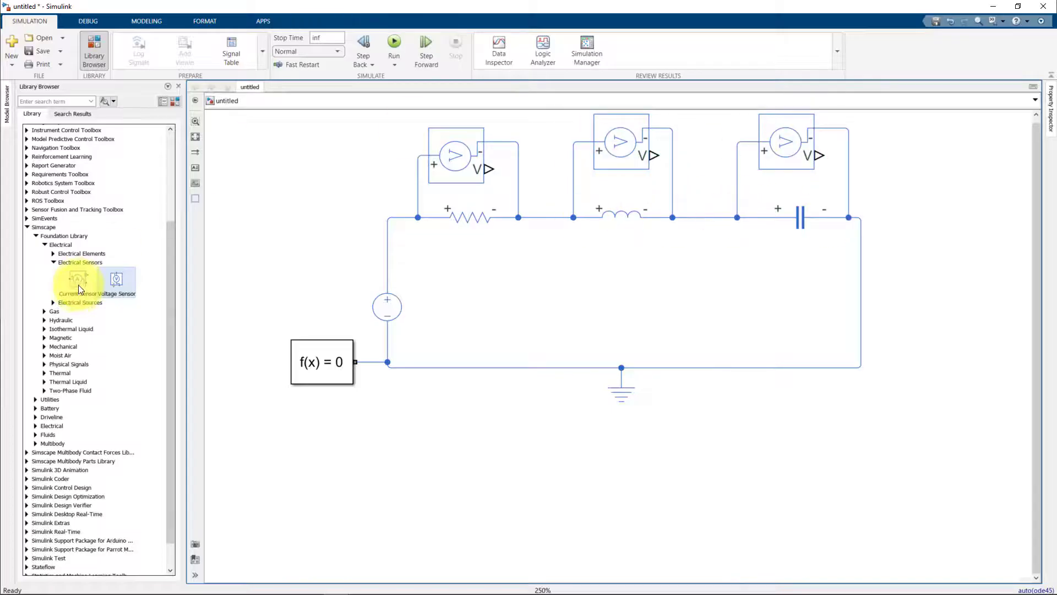
Step: Insert a Current Sensor above the source and place a Scope block
left_click_drag(77, 279, 389, 236)
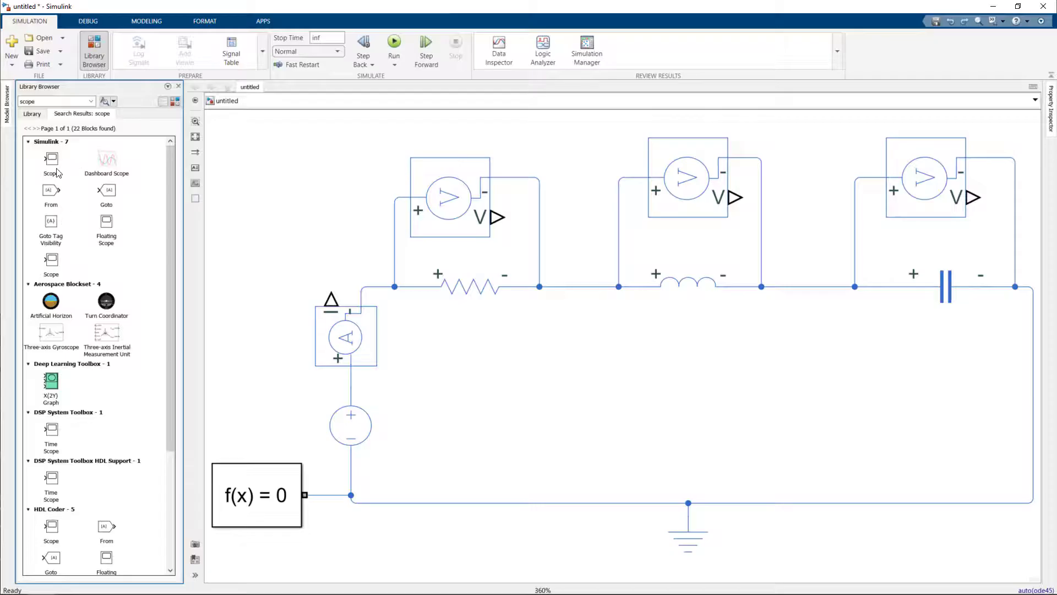
mouse_move(53, 162)
left_mouse_down()
mouse_move(459, 408)
mouse_move(458, 333)
mouse_move(639, 127)
mouse_move(531, 177)
mouse_move(395, 359)
mouse_move(406, 384)
mouse_move(403, 285)
mouse_move(416, 325)
mouse_move(402, 381)
left_mouse_up()
key("space")
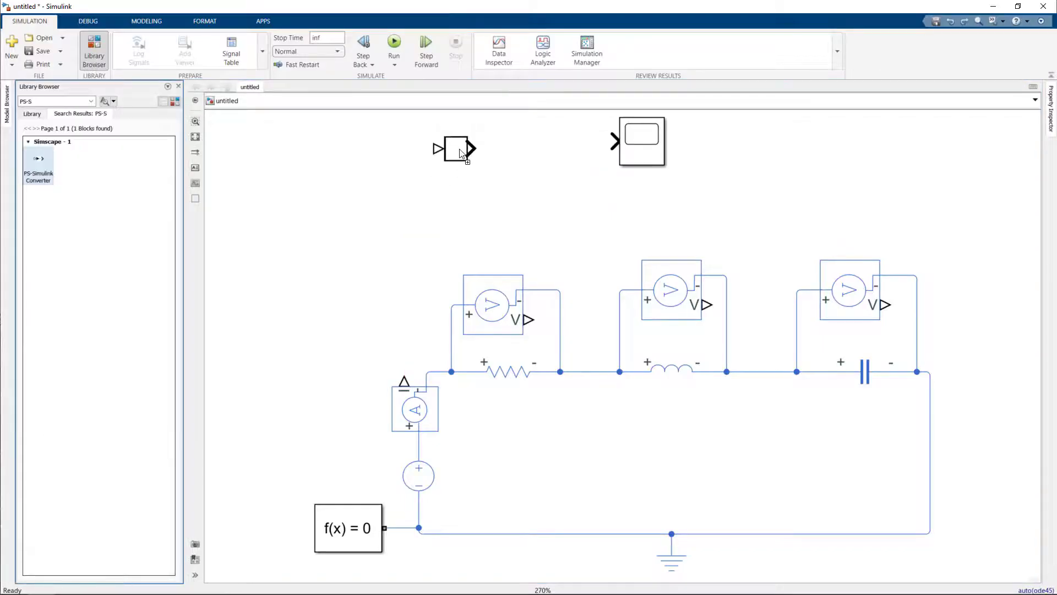
Step: Add vertical PS-Simulink Converters for the sensors and wire them into the Scope inputs
left_click_drag(448, 146, 612, 141)
key("ctrl+r")
left_click_drag(527, 320, 553, 248)
left_click_drag(724, 248, 708, 304)
left_click_drag(553, 210, 609, 160)
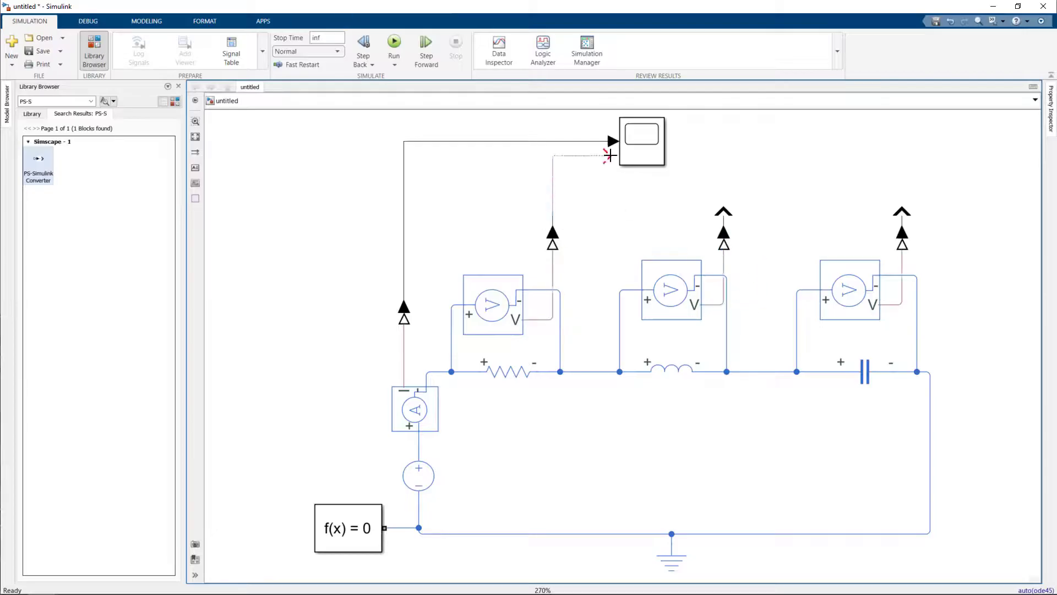
left_click_drag(724, 209, 684, 210)
Step: Label the signal lines I, VR, VL and VC, connecting the capacitor voltage to the Scope
double_click(500, 136)
type("I")
double_click(574, 151)
type("VR")
double_click(582, 165)
type("VL")
left_click_drag(904, 209, 611, 169)
double_click(582, 181)
type("VC")
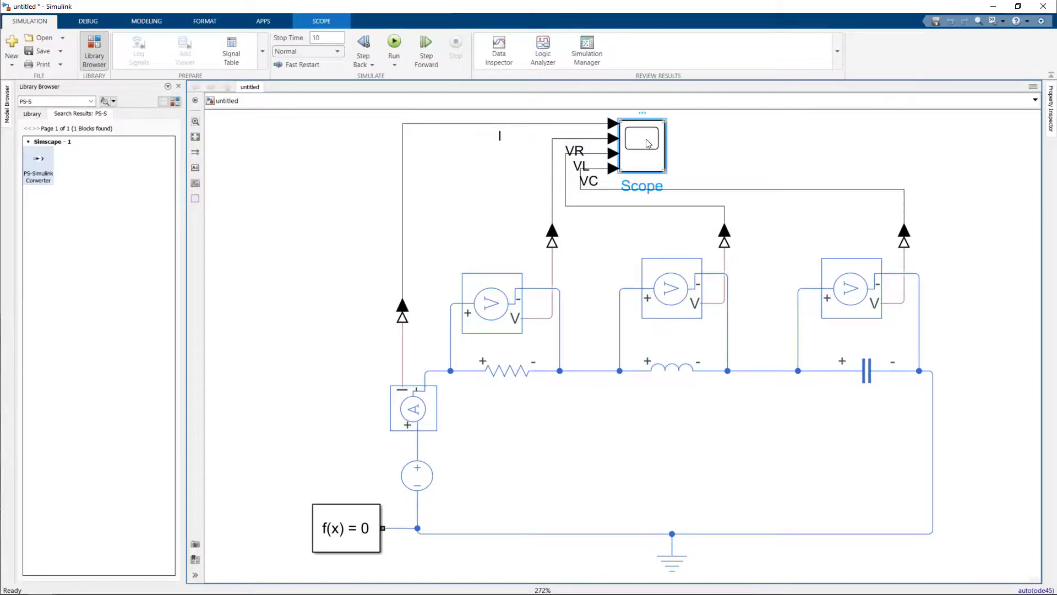
Step: Set the stop time to 10, run the simulation and view the Scope plot
triple_click(327, 37)
type("10")
left_click(394, 42)
double_click(643, 145)
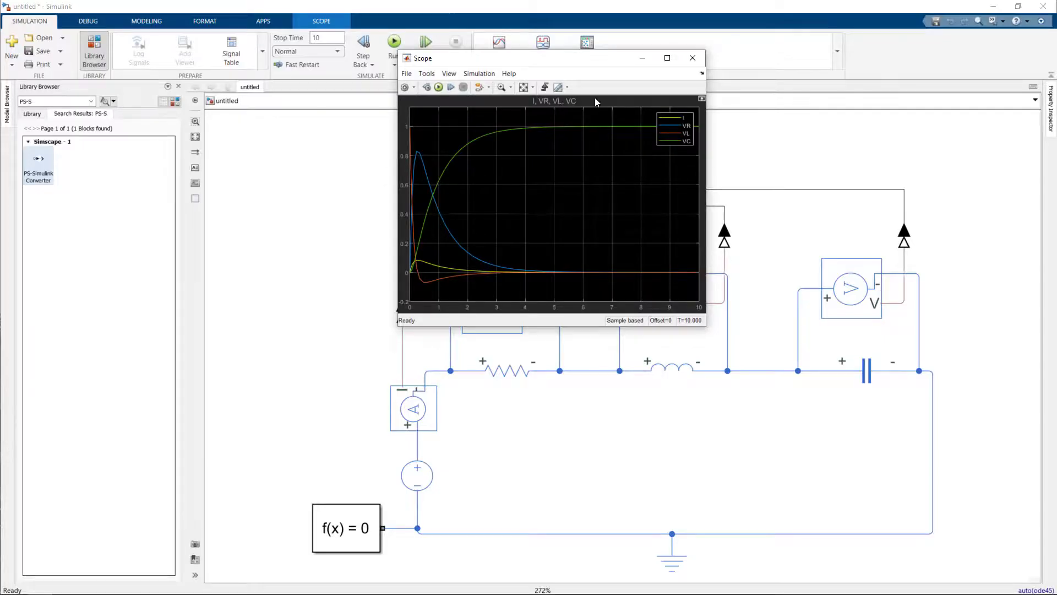
Step: Close the Scope plot window to return to the wired RLC diagram
left_click(693, 58)
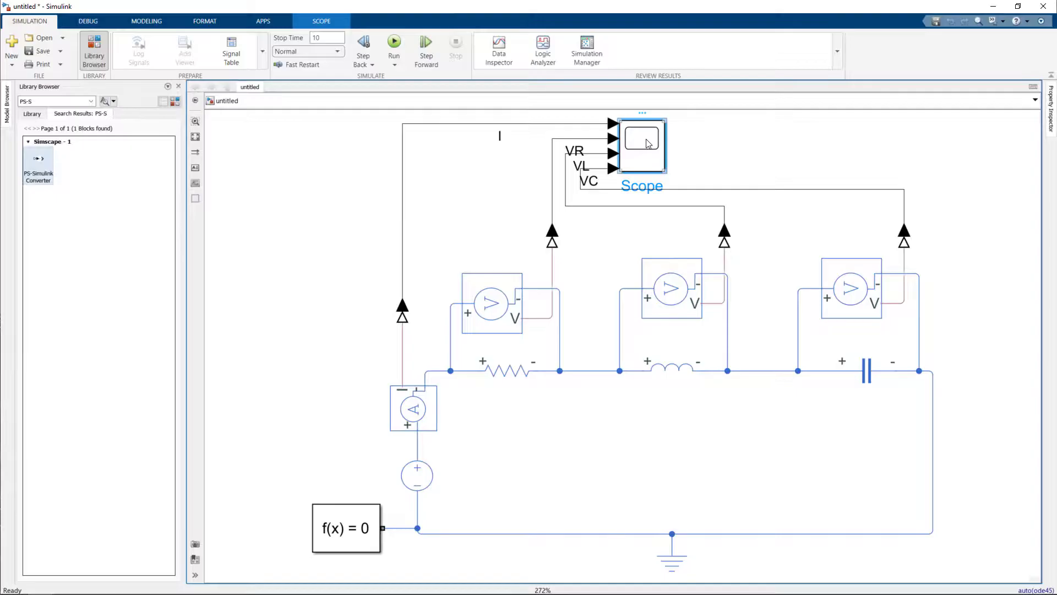